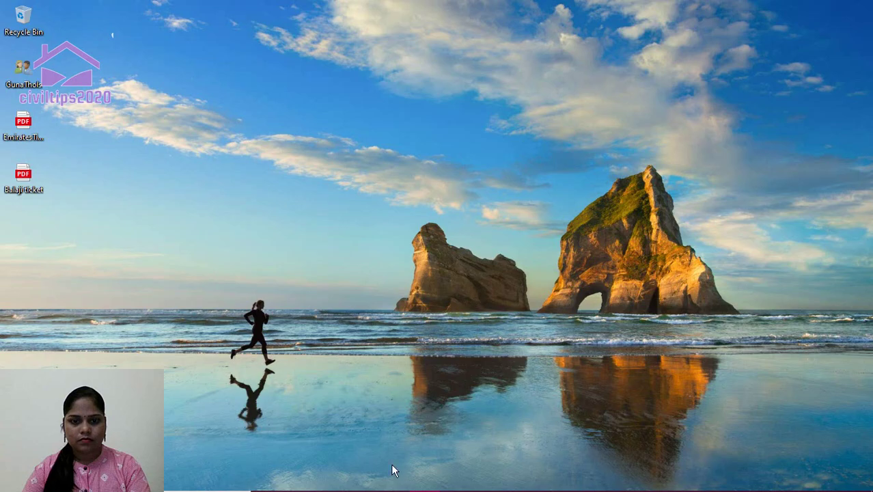
# Restore the SketchUp window so the empty civiltips2020 model fills the screen
pyautogui.click(391, 482)
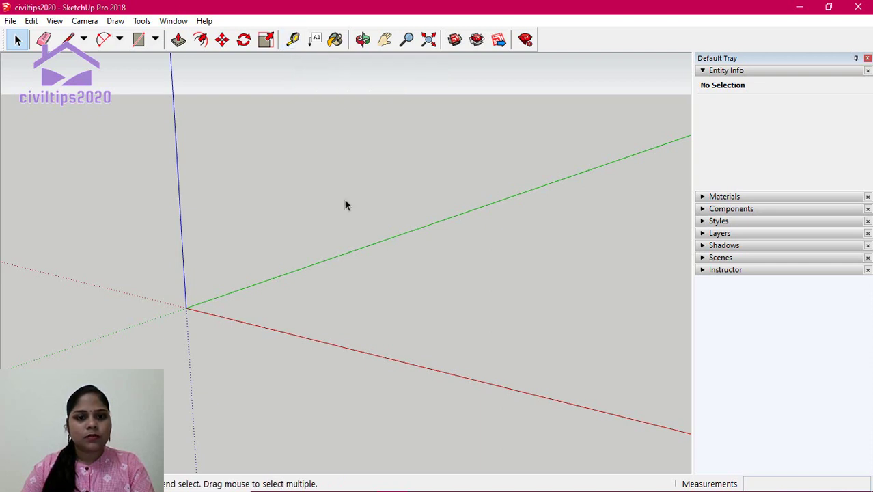
# Draw a rectangle about 2169 mm by 2548 mm on the ground right of the origin
pyautogui.click(138, 41)
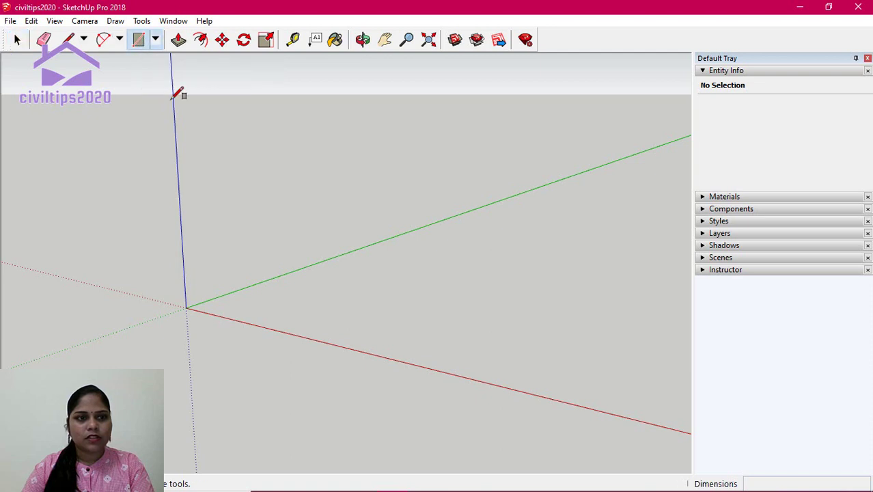
pyautogui.click(388, 279)
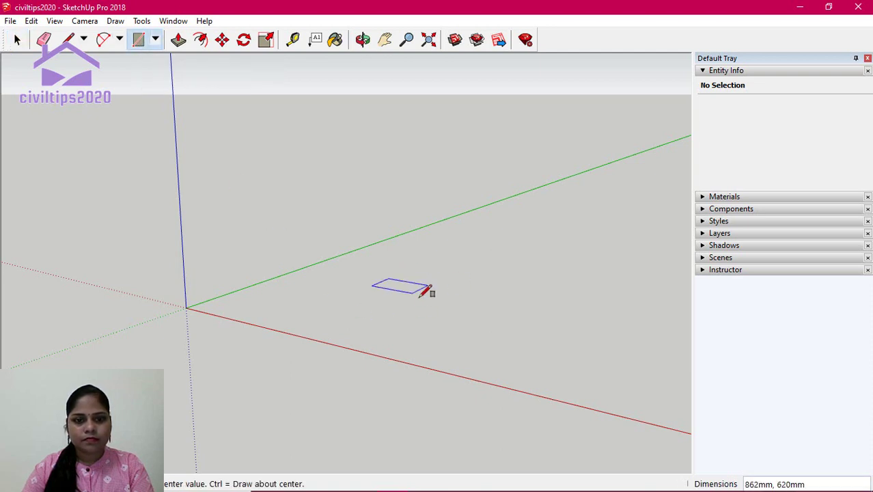
pyautogui.click(540, 266)
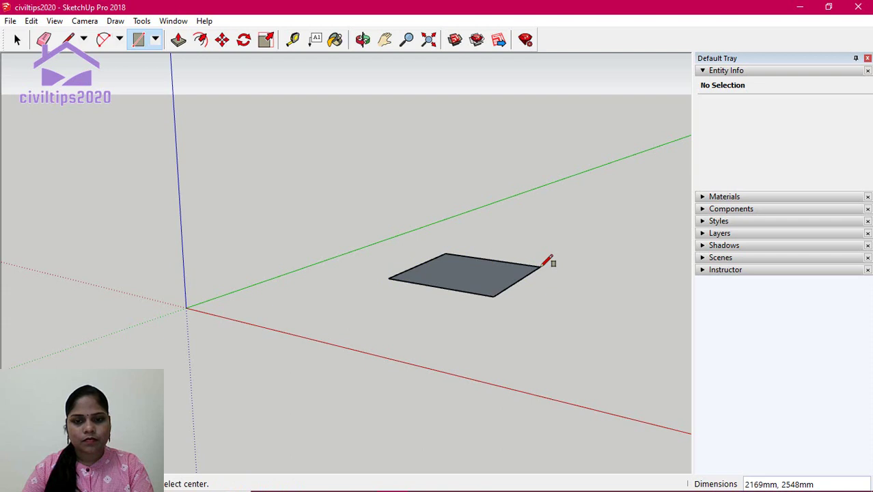
pyautogui.press('space')
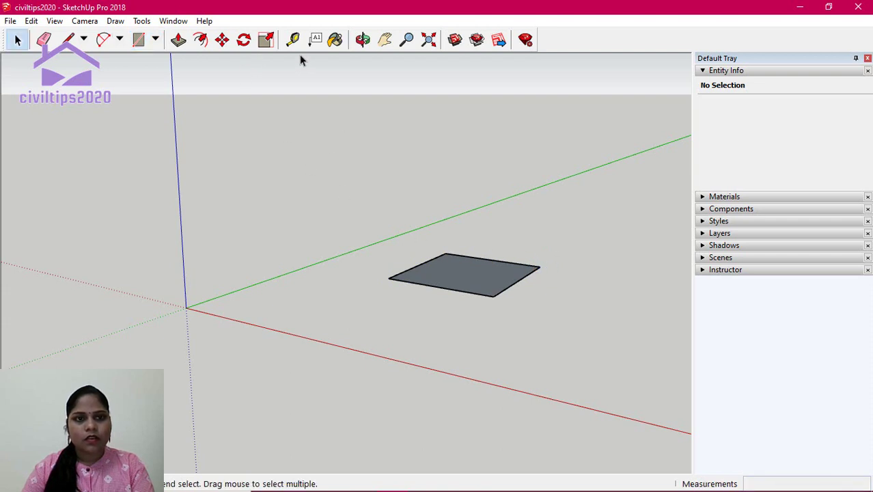
# Measure the rectangle's sides corner to corner with the Tape Measure: 2169 mm and 2548 mm
pyautogui.click(292, 39)
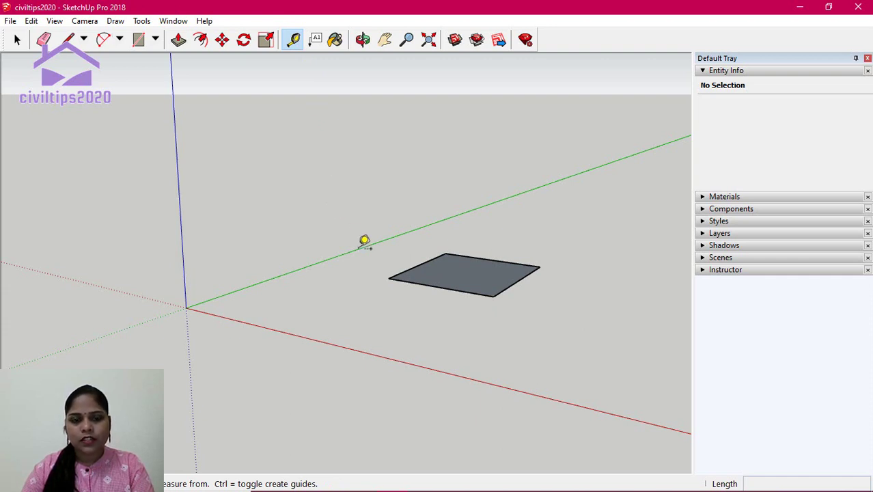
pyautogui.click(388, 278)
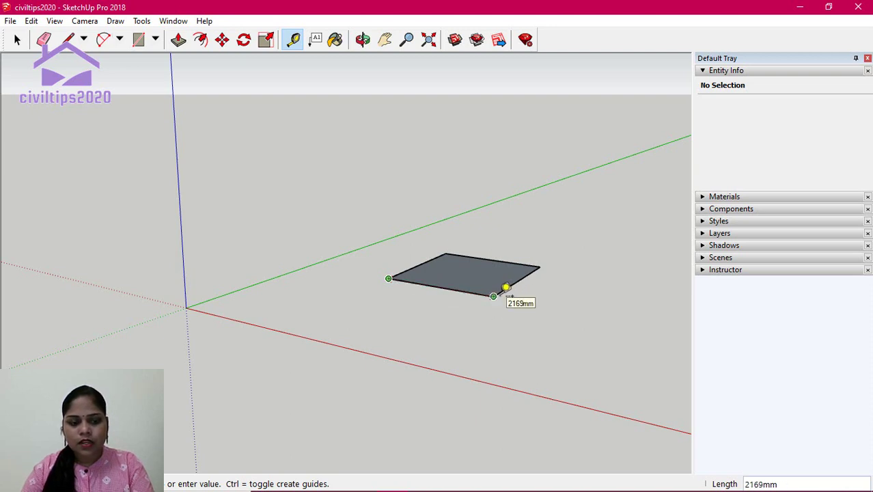
pyautogui.click(505, 287)
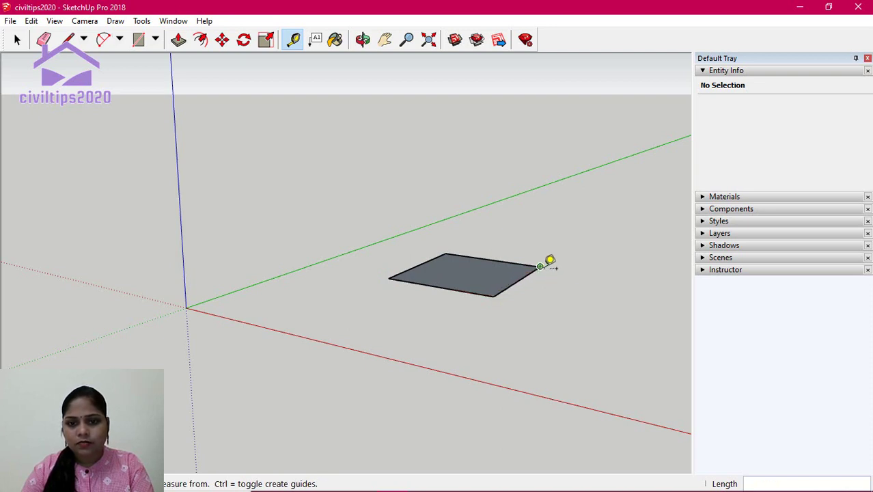
pyautogui.click(494, 295)
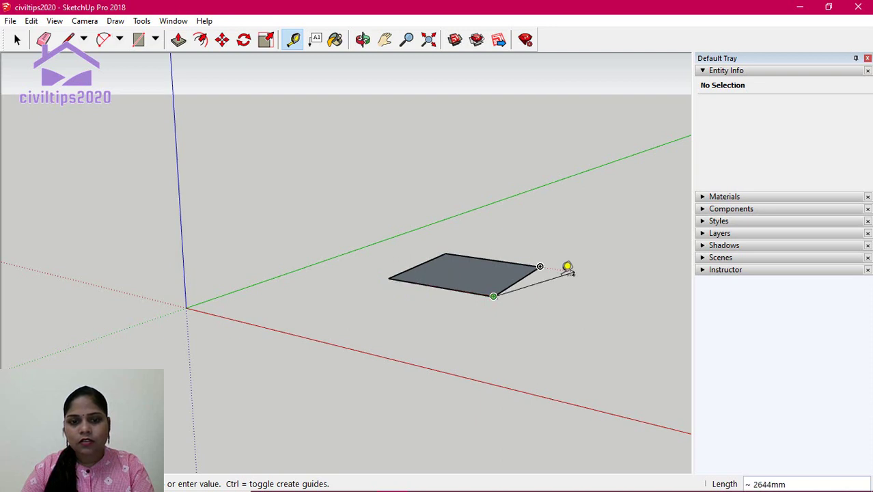
pyautogui.click(519, 317)
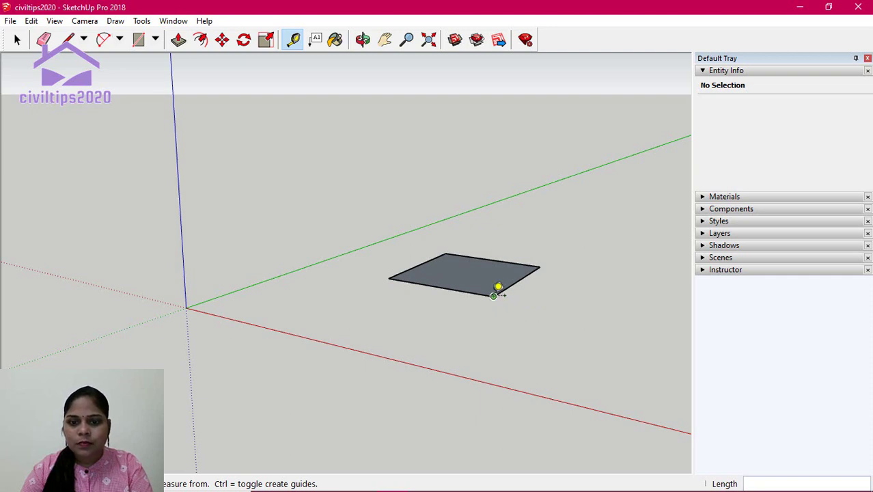
pyautogui.click(539, 266)
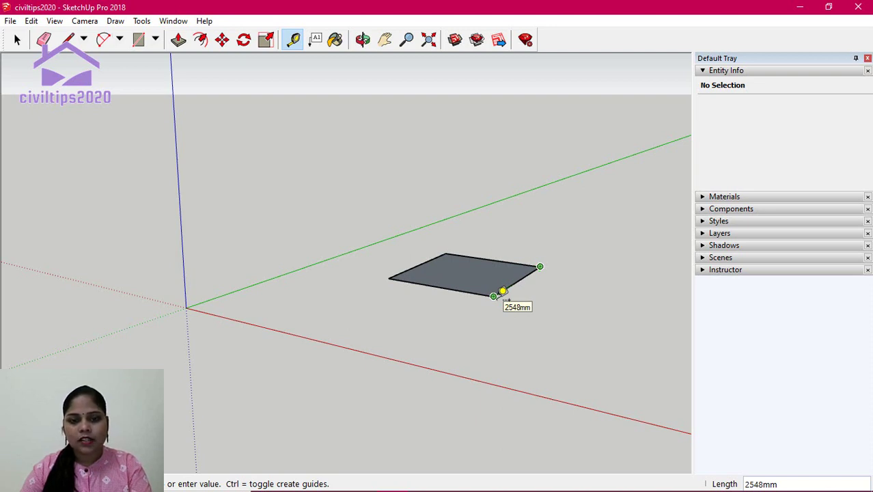
pyautogui.click(502, 291)
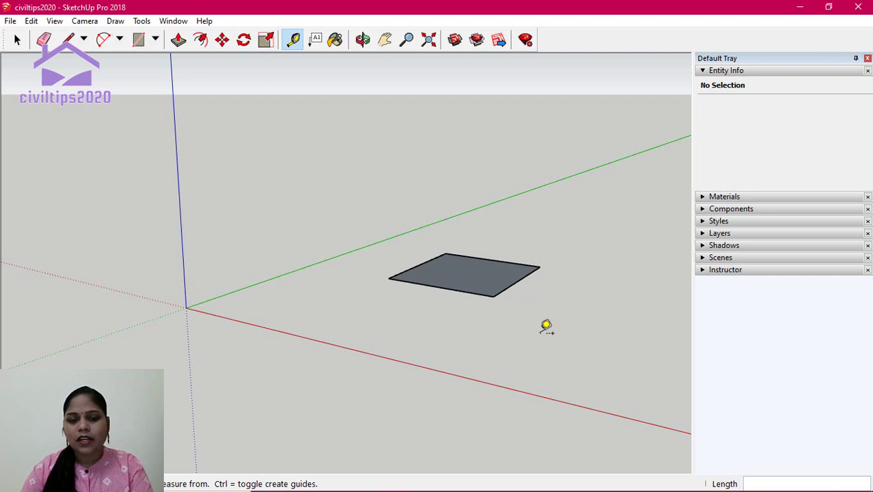
# Place a dashed guide about 717 mm out from the rectangle's lower-right edge
pyautogui.click(519, 280)
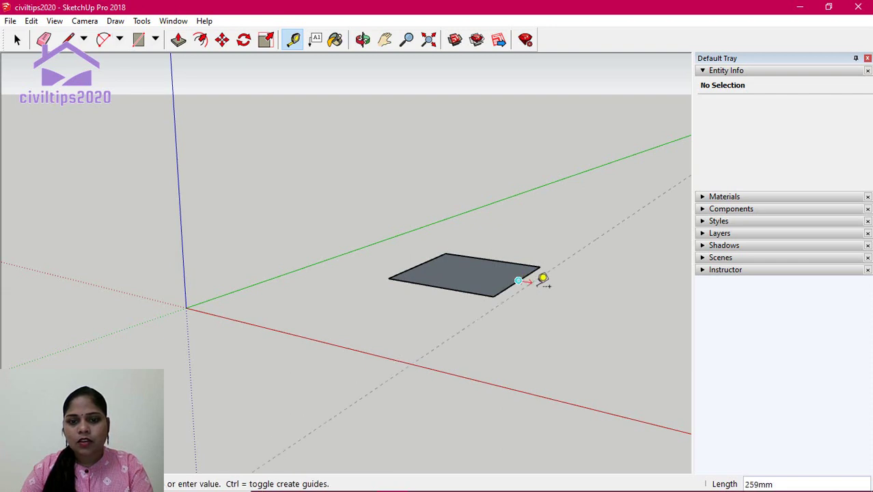
pyautogui.click(560, 282)
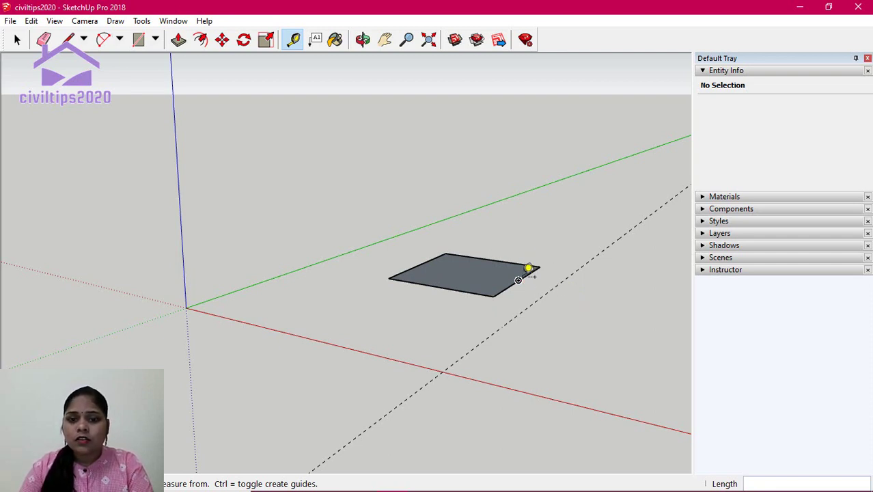
pyautogui.click(537, 268)
pyautogui.click(512, 283)
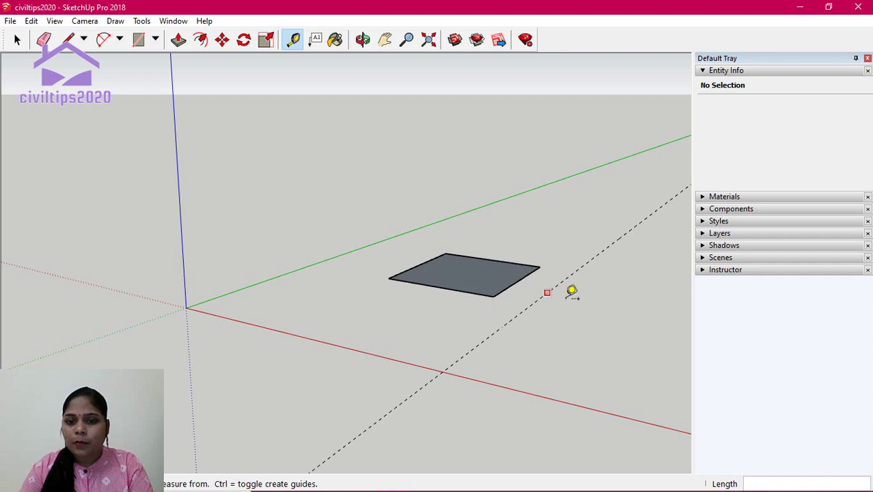
# Add a second guide parallel to that edge at a 1000 mm offset
pyautogui.click(519, 280)
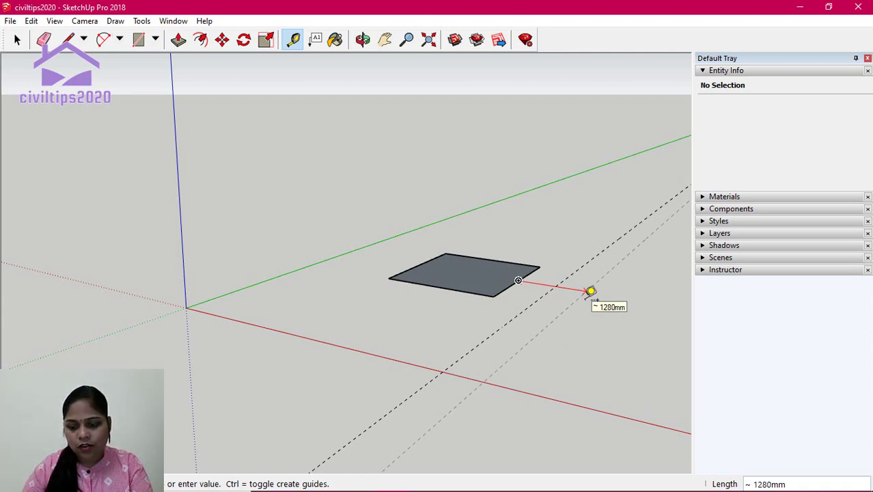
pyautogui.write('1000')
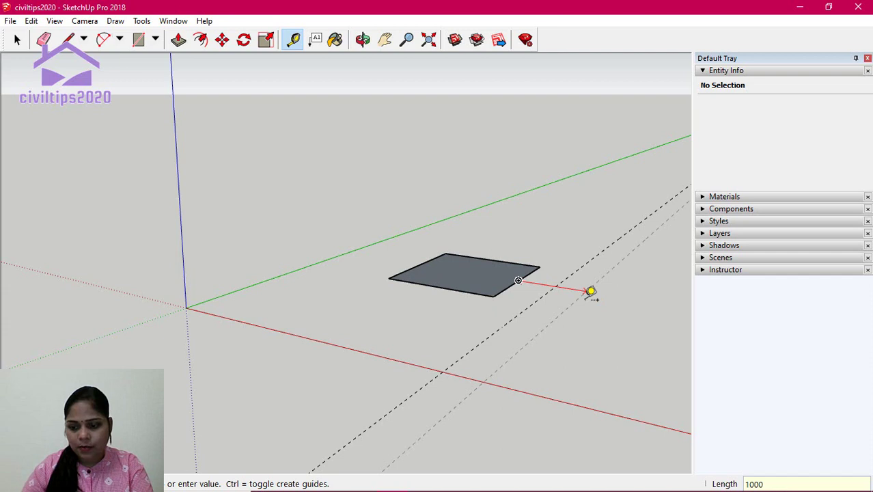
pyautogui.press('Return')
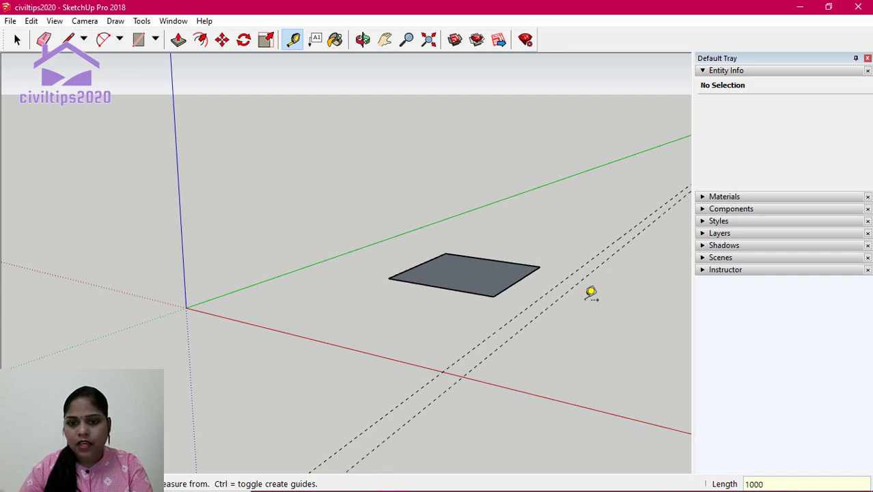
# Add guides 1000 mm in front of, 1000 mm behind, and 1500 mm in front of the rectangle
pyautogui.click(438, 287)
pyautogui.write('1000')
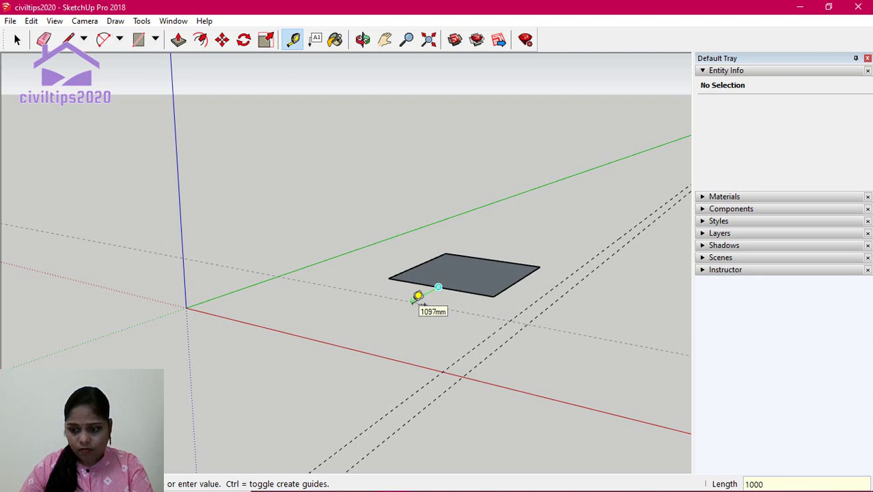
pyautogui.press('Return')
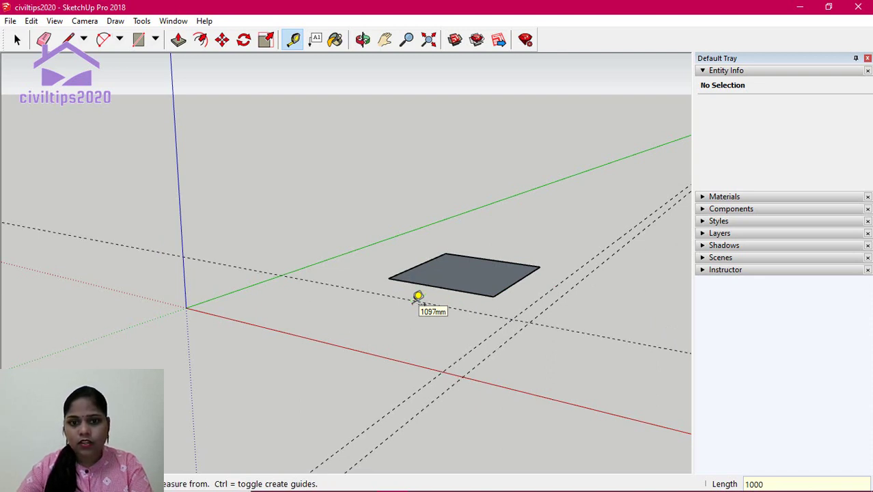
pyautogui.click(491, 260)
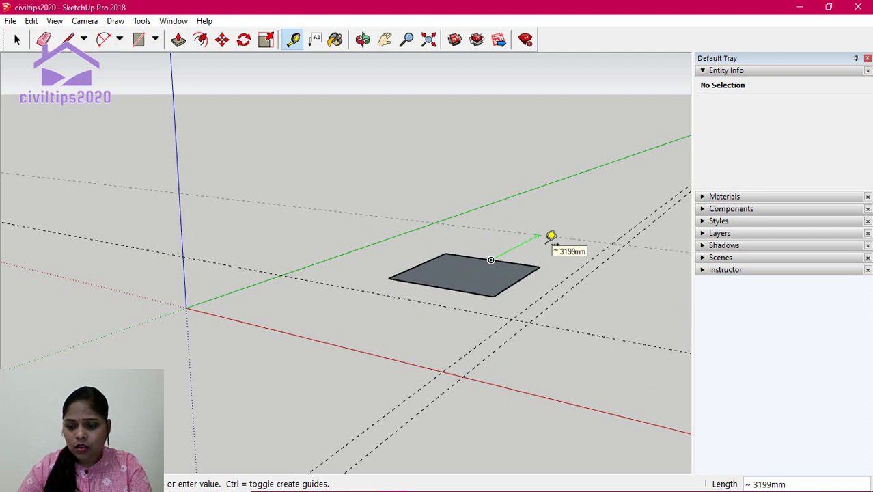
pyautogui.write('1000')
pyautogui.press('Return')
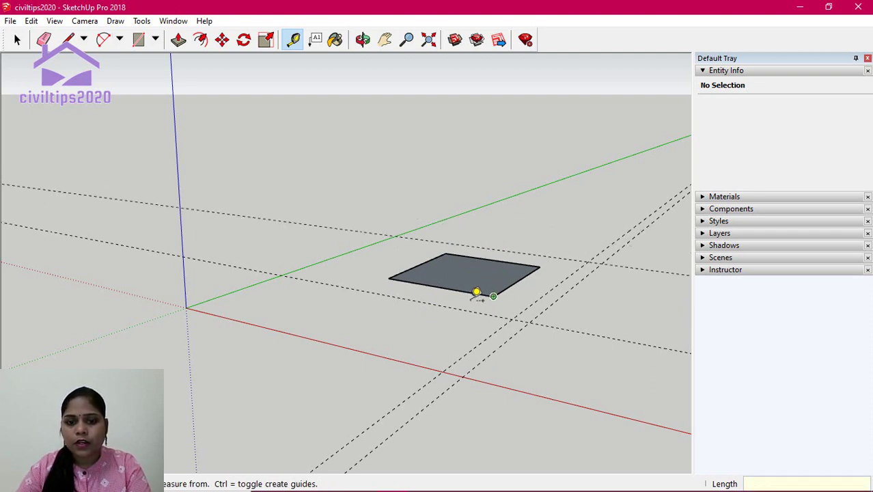
pyautogui.click(439, 285)
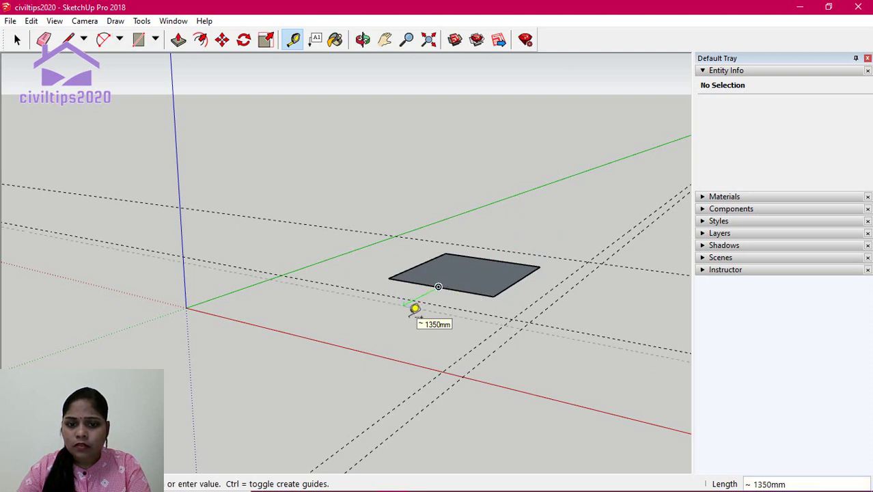
pyautogui.write('15')
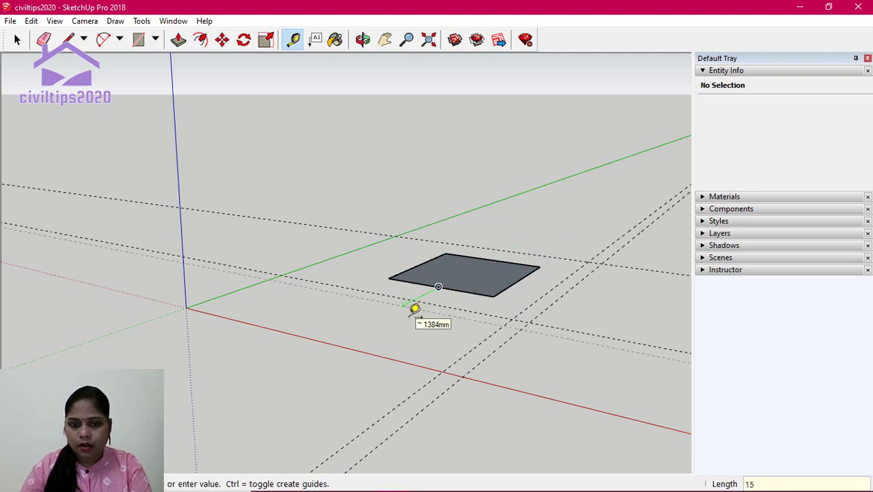
pyautogui.write('00')
pyautogui.press('Return')
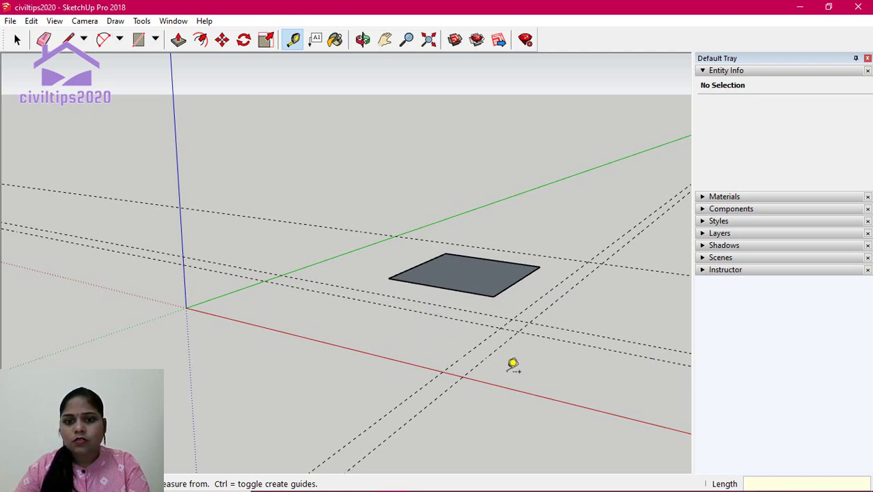
pyautogui.click(512, 319)
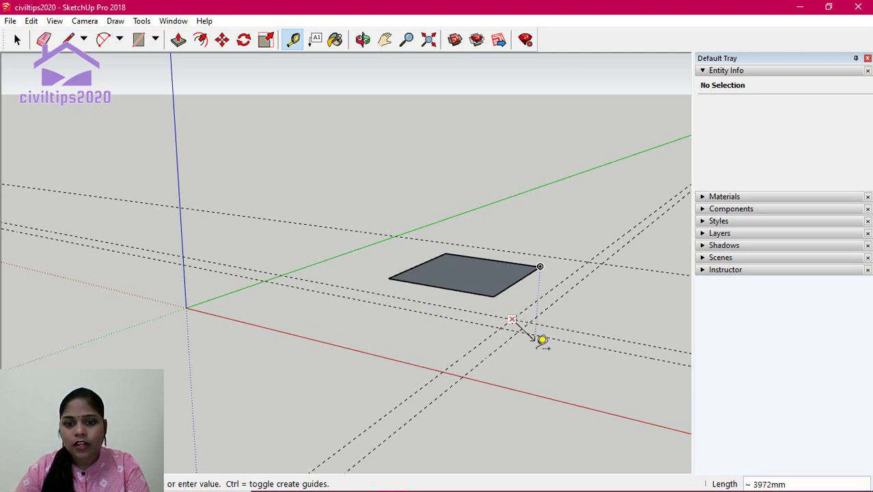
pyautogui.click(620, 324)
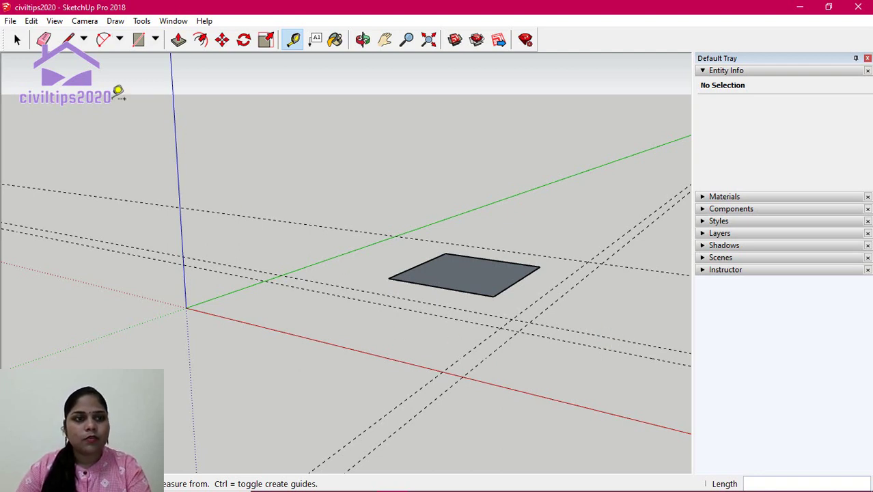
# Push/pull the rectangle face upward into a solid 3D box
pyautogui.click(177, 43)
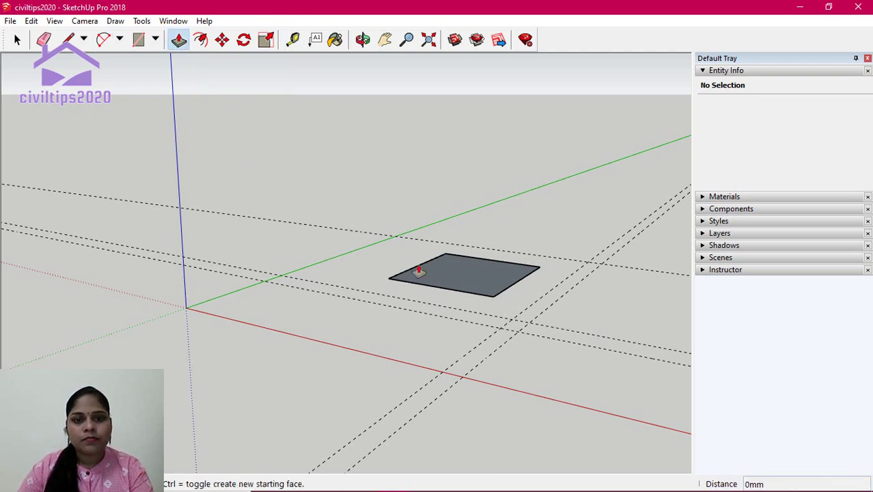
pyautogui.click(452, 251)
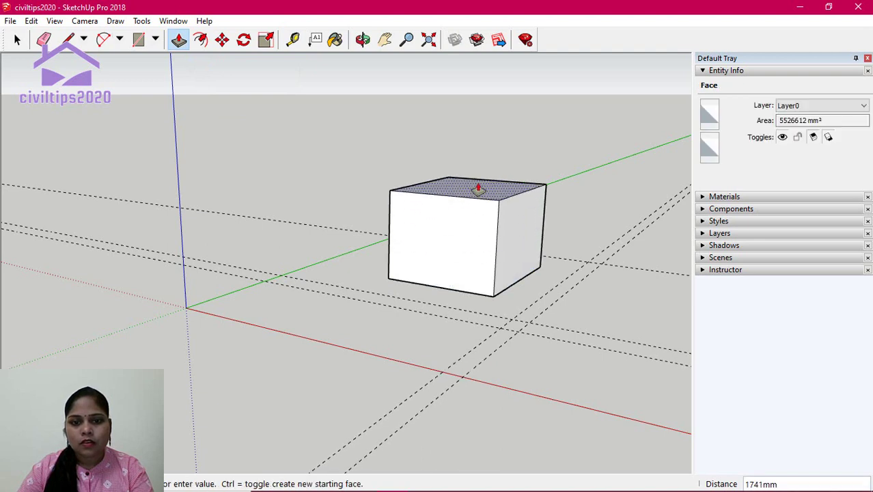
pyautogui.click(478, 183)
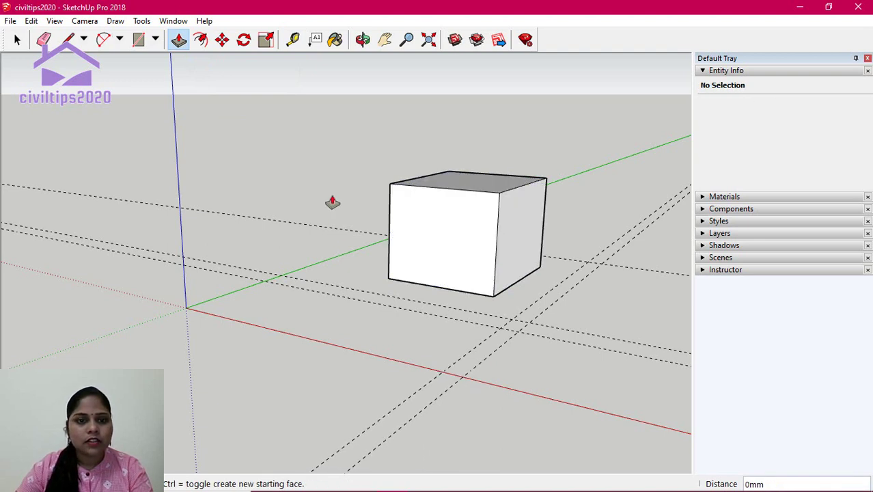
pyautogui.press('space')
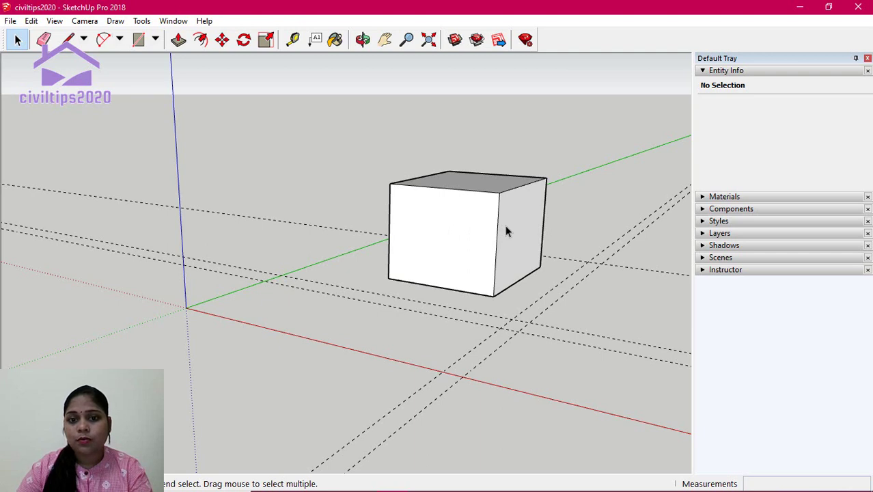
# Place a guide 1000 mm down from the midpoint of the box's top edge
pyautogui.click(292, 41)
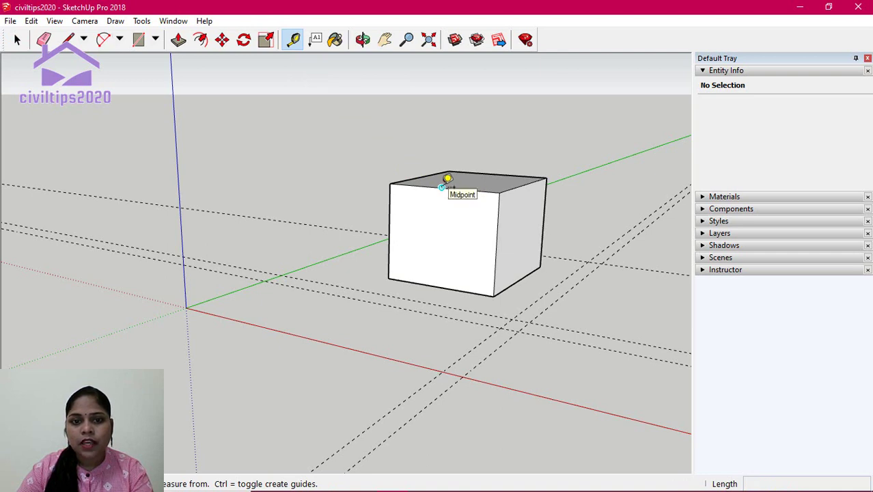
pyautogui.click(441, 186)
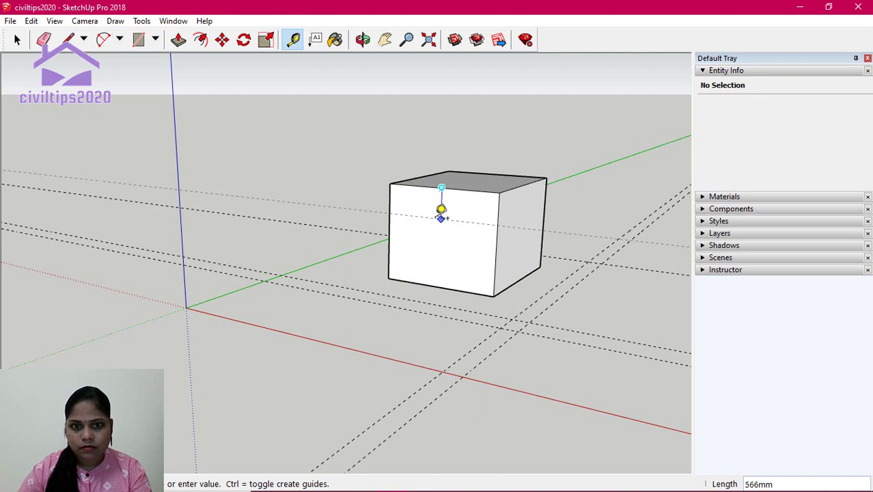
pyautogui.write('1000')
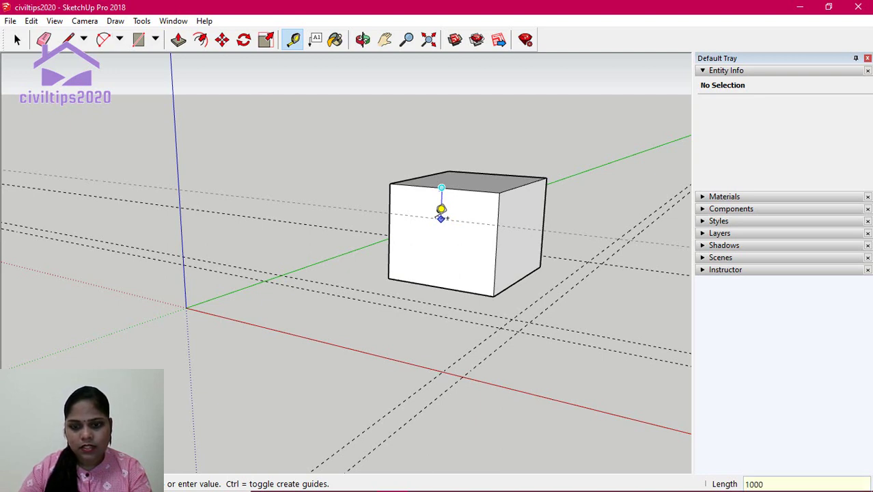
pyautogui.press('Return')
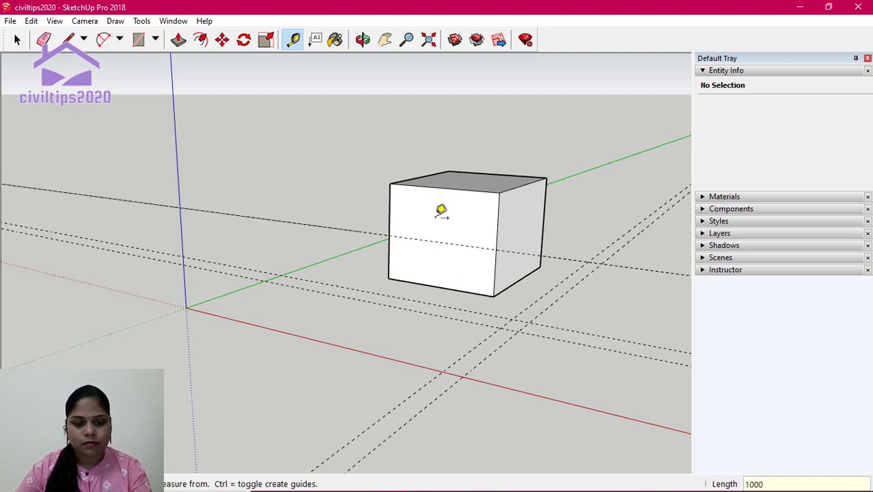